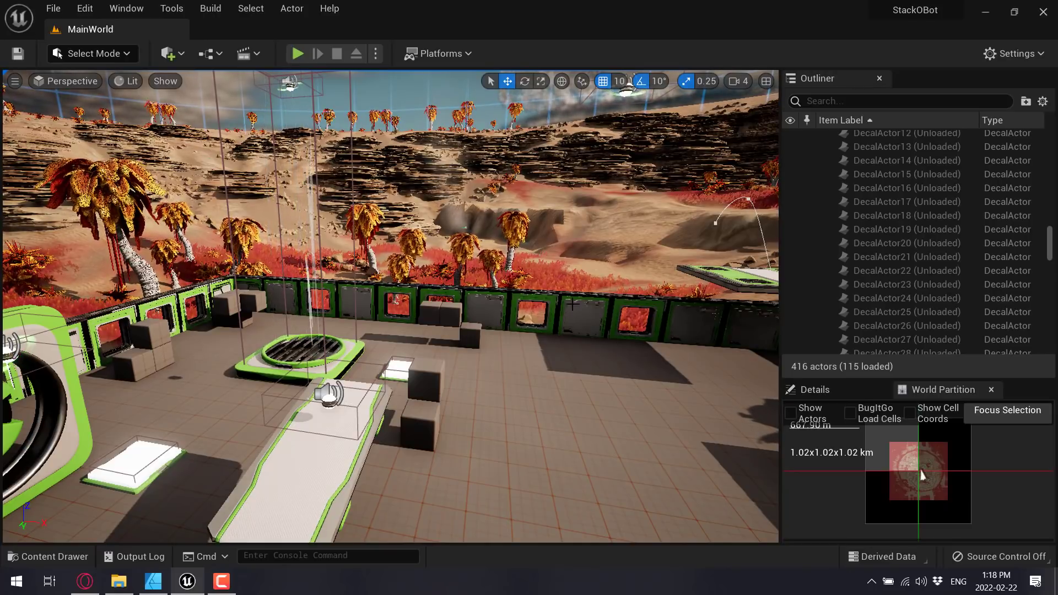
# Step: Turn the view left toward the big green fan, then briefly open and close the Content Drawer
pyautogui.moveTo(572, 304)
pyautogui.mouseDown(button='right')
pyautogui.moveTo(495, 304)
pyautogui.moveTo(557, 304)
pyautogui.mouseUp(button='right')
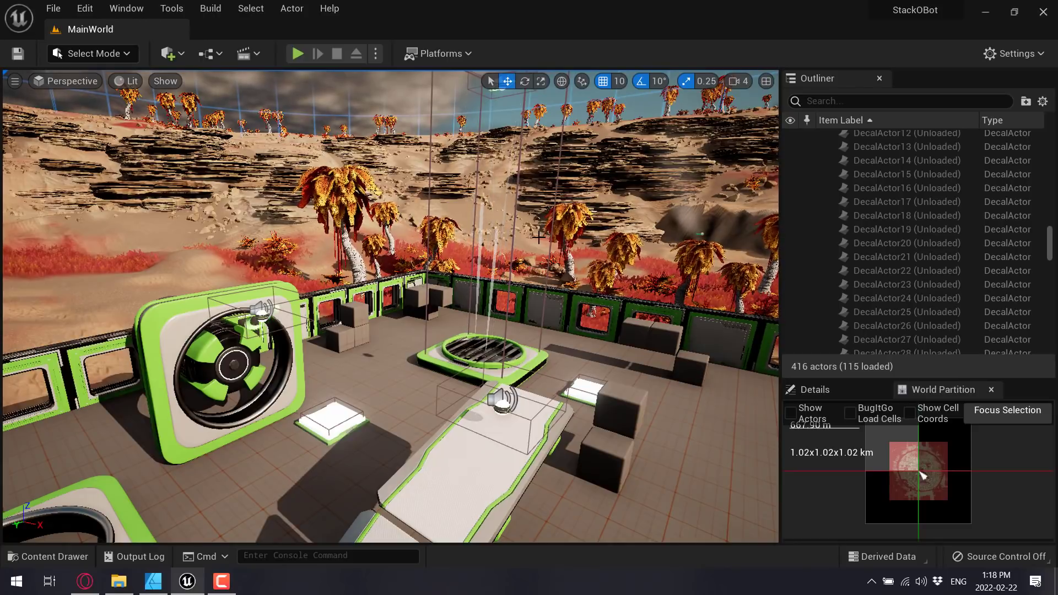
pyautogui.hotkey('ctrl', 'space')
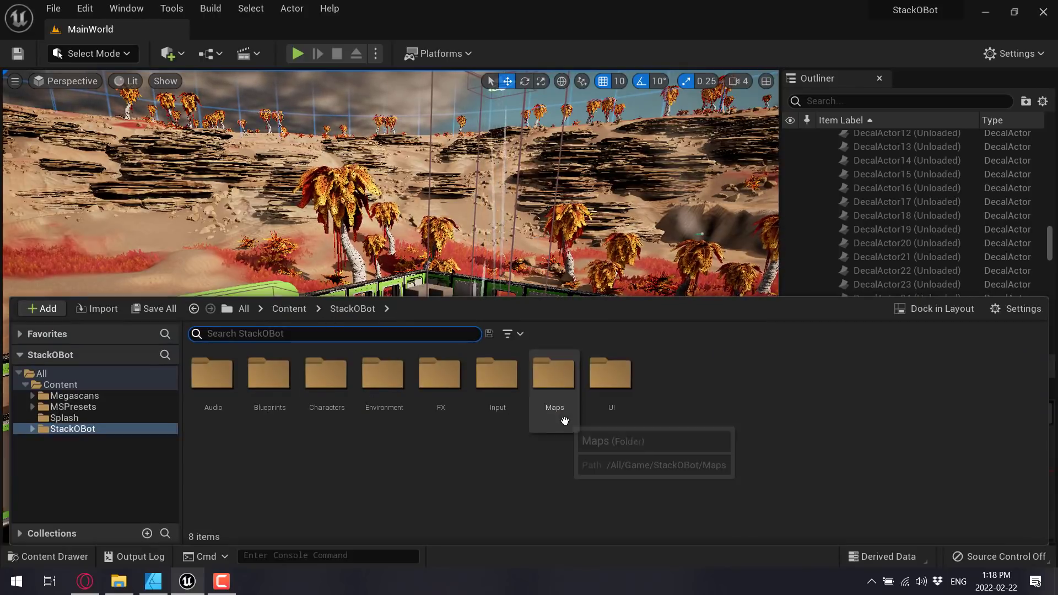
pyautogui.hotkey('ctrl', 'space')
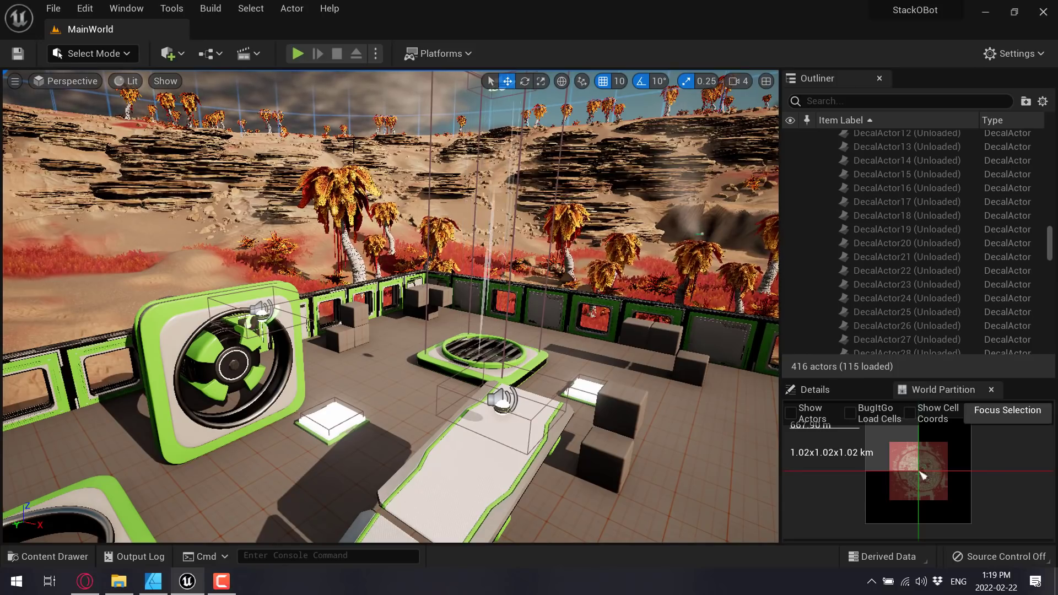
# Step: Fly the camera past the fan and fence, out over the dunes toward the rocks
pyautogui.moveTo(486, 169); pyautogui.dragTo(333, 147, button='right')
pyautogui.press('w')
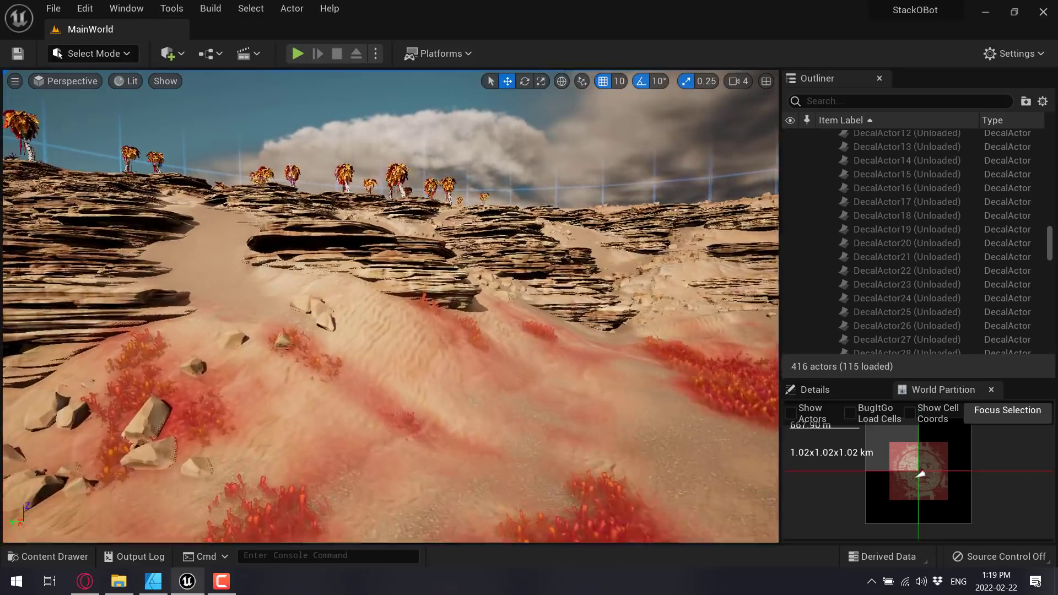
pyautogui.moveTo(474, 135); pyautogui.dragTo(505, 146, button='right')
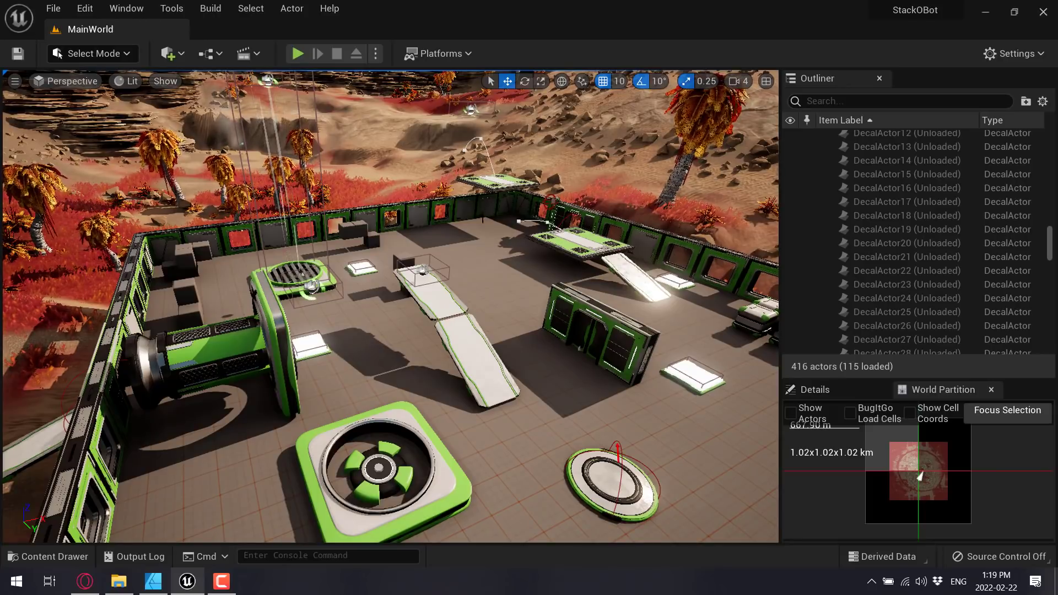
# Step: Fly forward past the arena's far wall, then yaw left to face the arena against the cliffs
pyautogui.moveTo(391, 306); pyautogui.dragTo(298, 251, button='right')
pyautogui.press('w')
pyautogui.press('w')
pyautogui.press('w')
pyautogui.press('w')
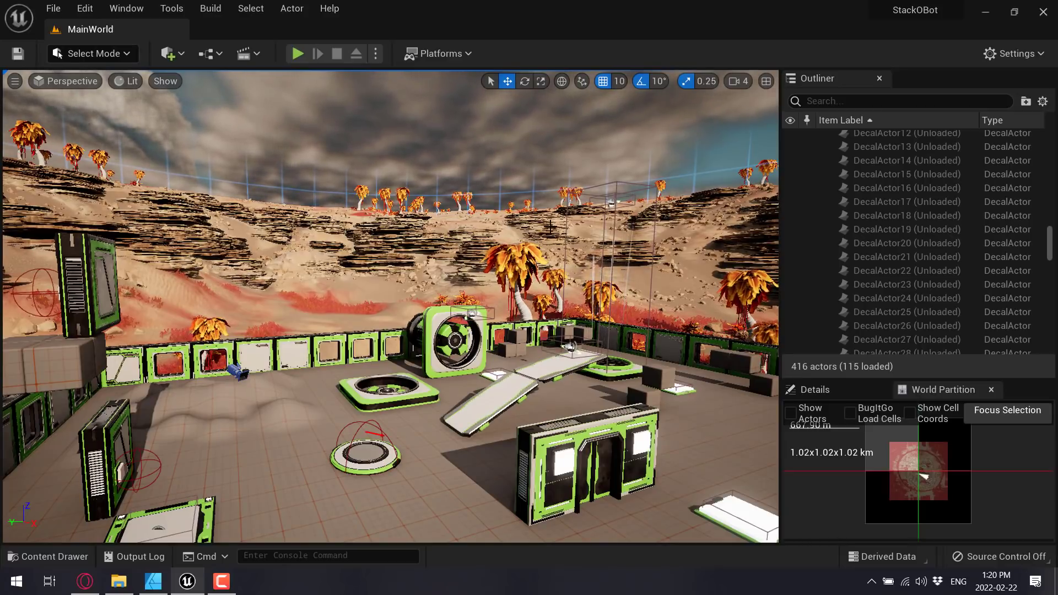
pyautogui.moveTo(550, 227)
pyautogui.mouseDown(button='right')
pyautogui.moveTo(478, 228)
pyautogui.moveTo(563, 221)
pyautogui.mouseUp(button='right')
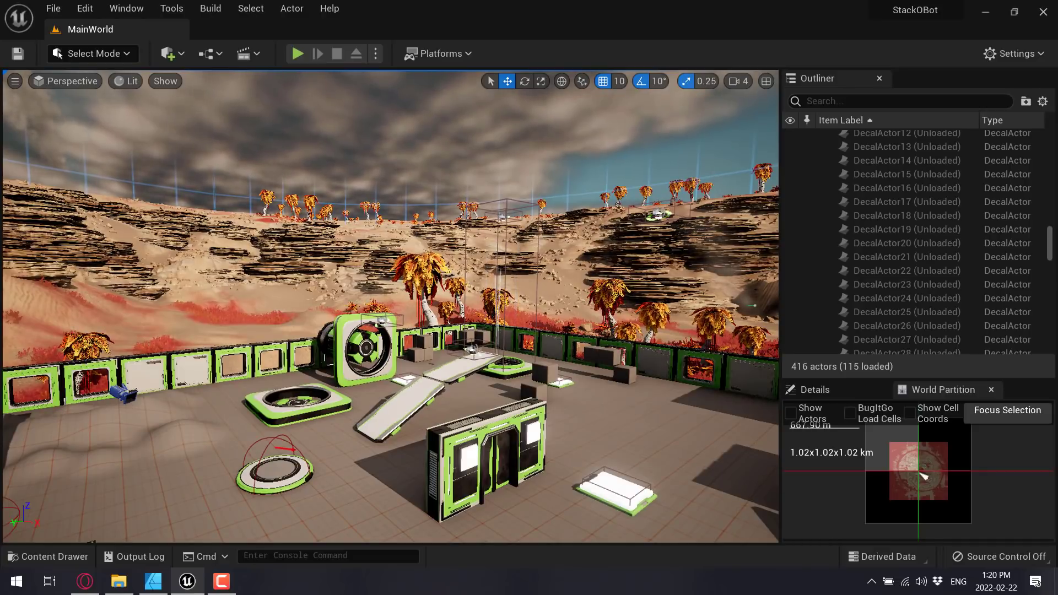
pyautogui.rightClick(935, 453)
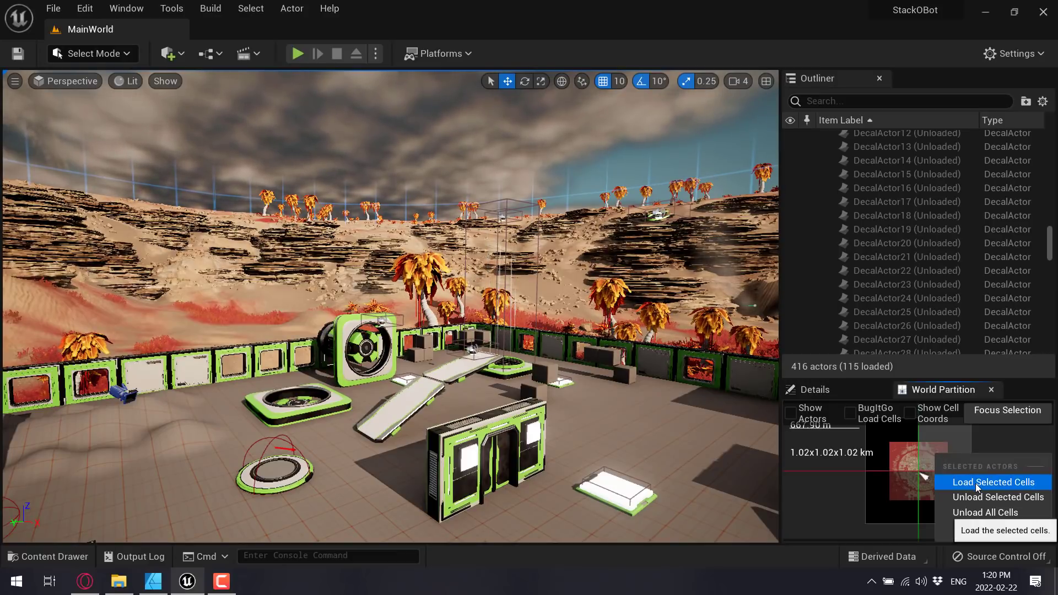
pyautogui.click(819, 523)
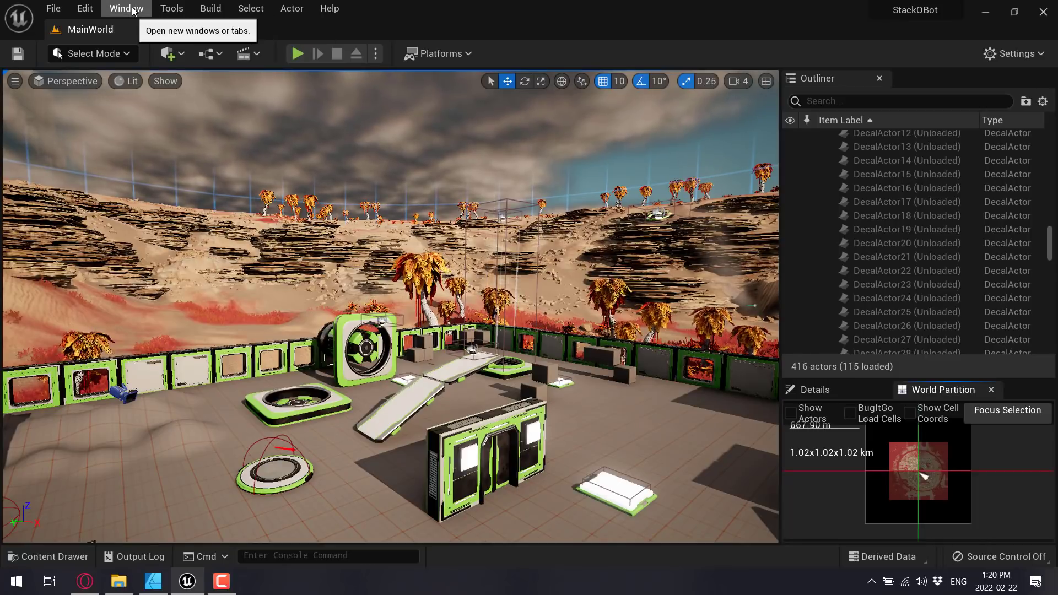
# Step: Enable Show > Lighting Features > Lumen Global Illumination, then look from the fence back across the courtyard
pyautogui.click(157, 81)
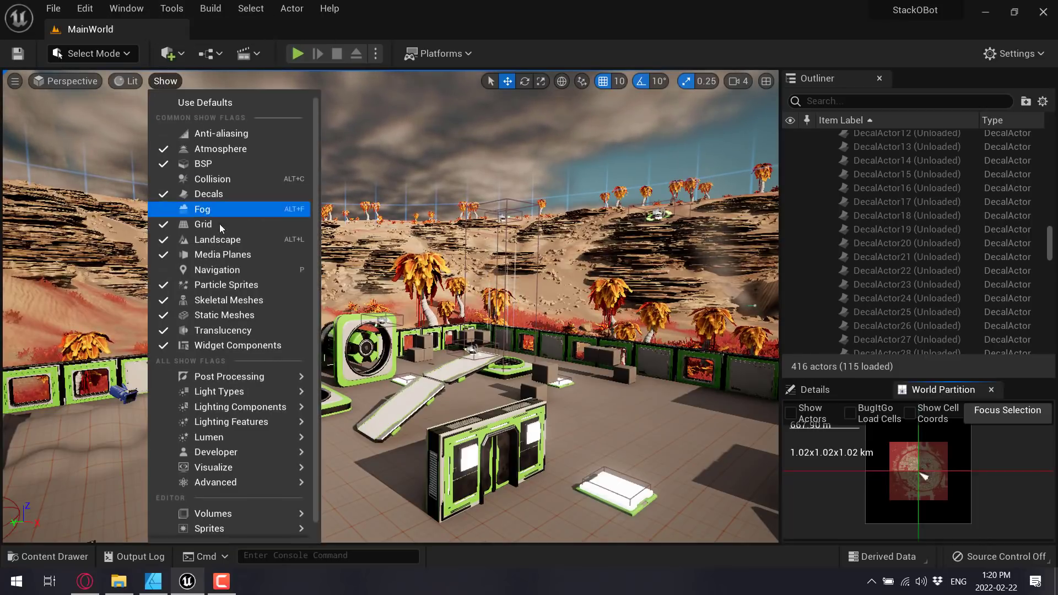
pyautogui.moveTo(245, 444)
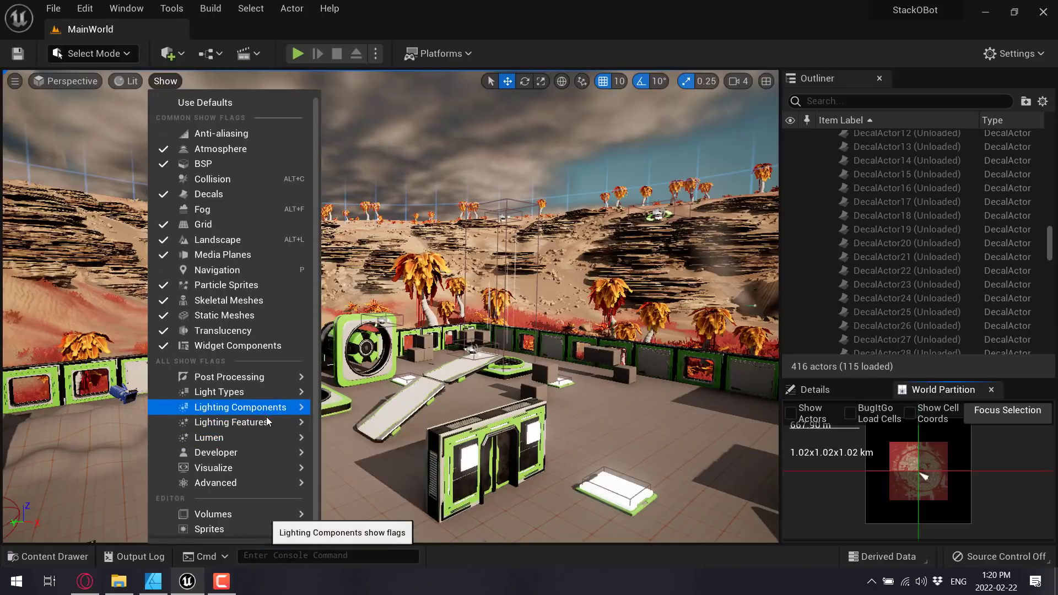
pyautogui.moveTo(251, 422)
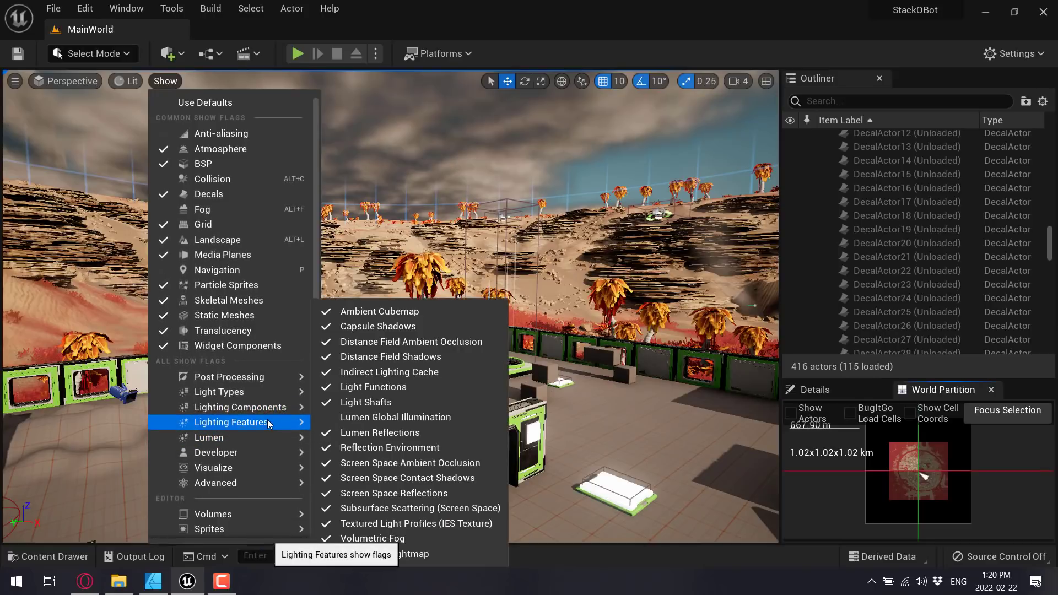
pyautogui.click(347, 418)
pyautogui.moveTo(346, 416); pyautogui.dragTo(165, 438, button='right')
pyautogui.moveTo(136, 190); pyautogui.dragTo(189, 187, button='right')
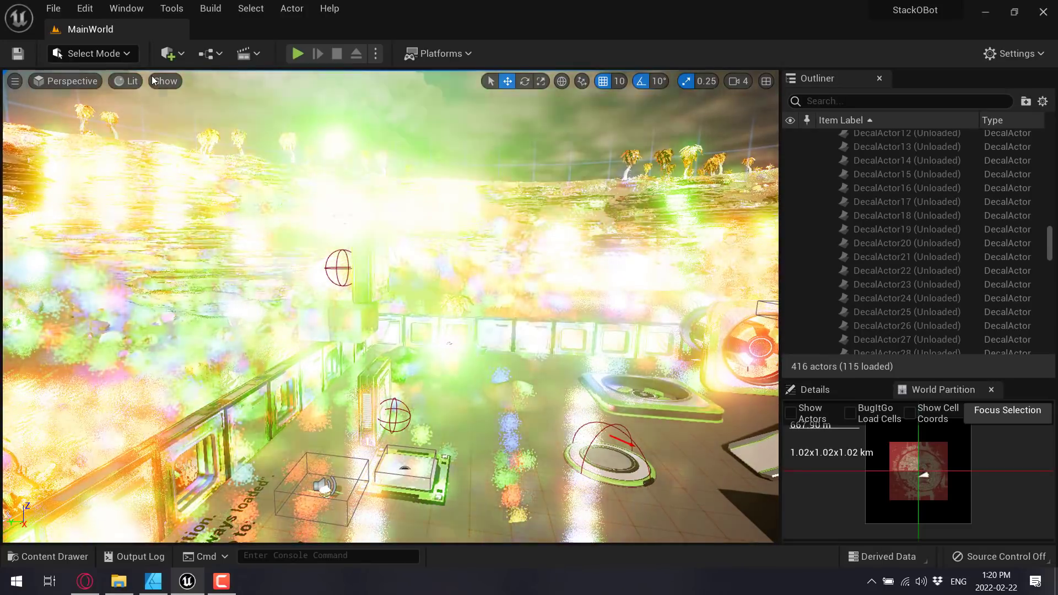
pyautogui.click(126, 81)
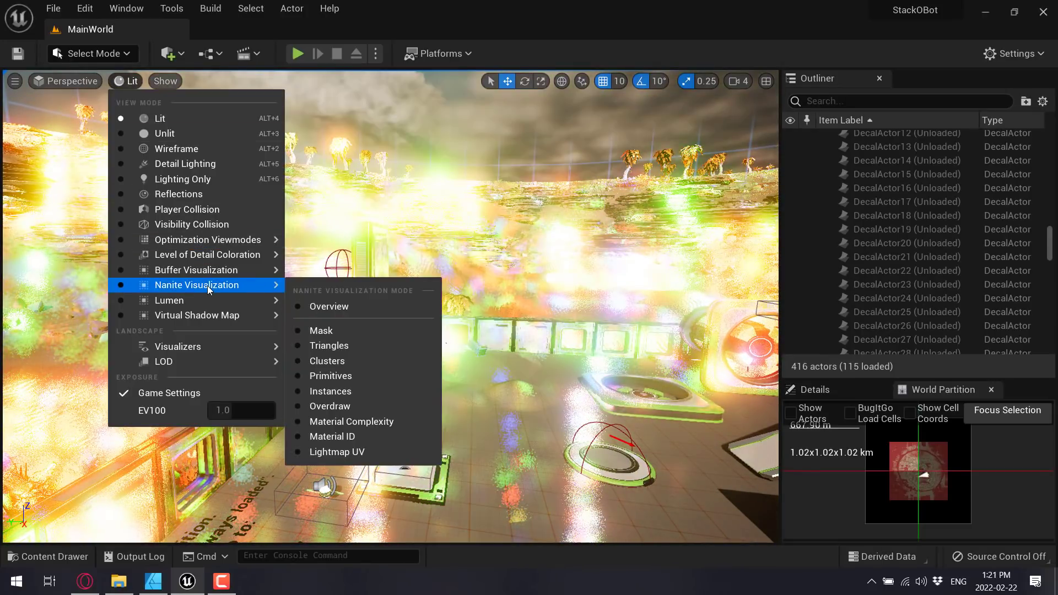
# Step: Switch the view mode to Lumen Overview, then to Nanite Visualization Overview
pyautogui.moveTo(207, 300)
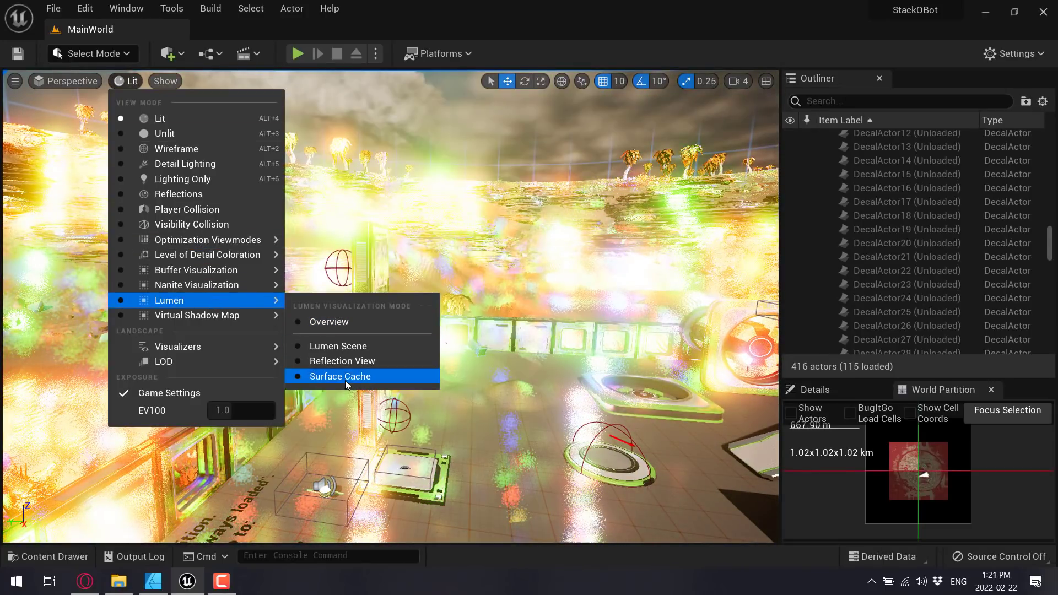
pyautogui.click(343, 321)
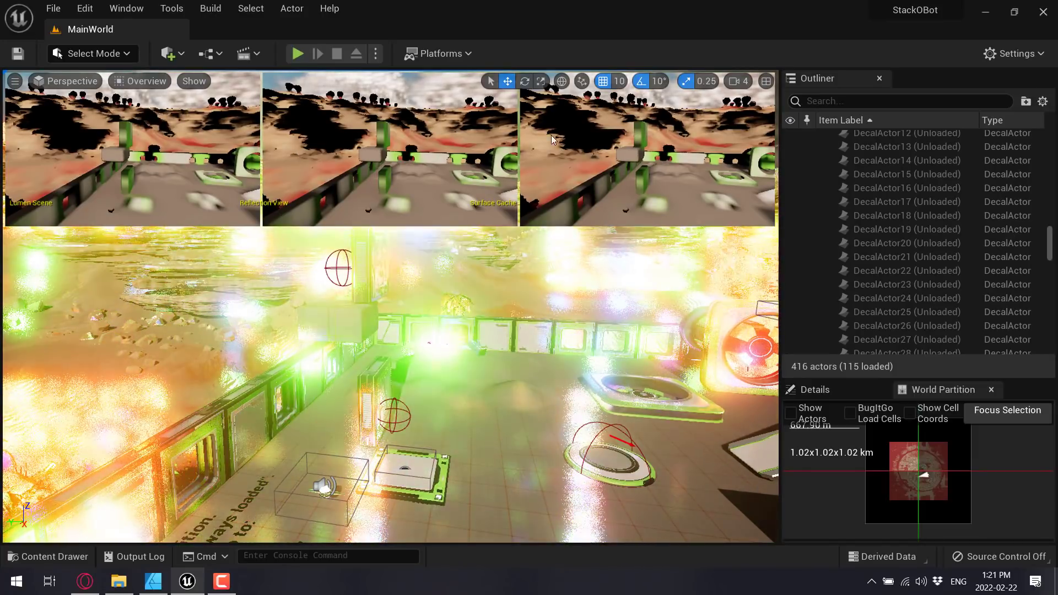
pyautogui.click(147, 83)
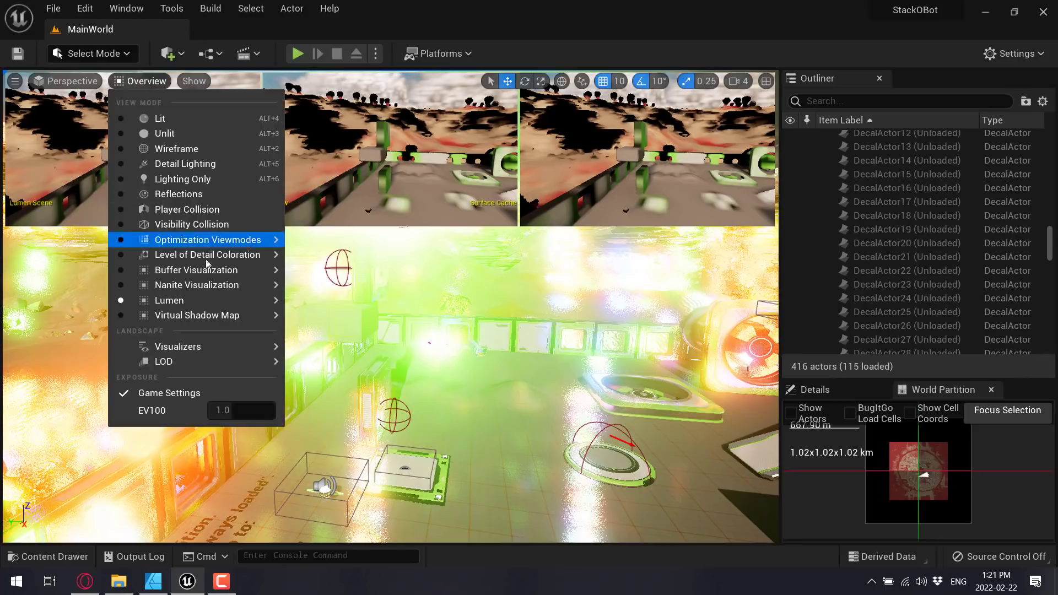
pyautogui.moveTo(207, 288)
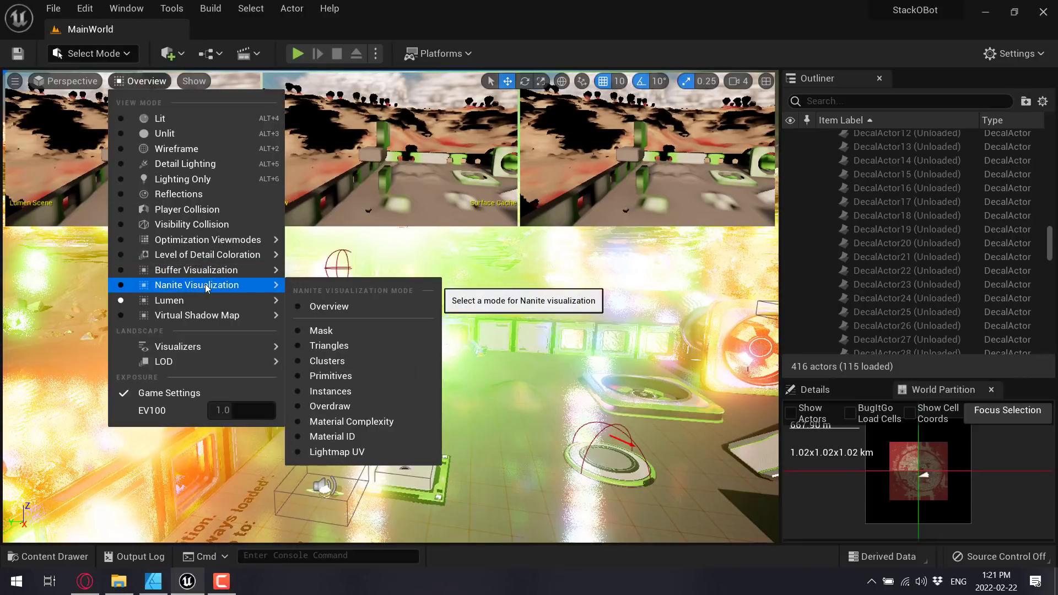
pyautogui.click(352, 306)
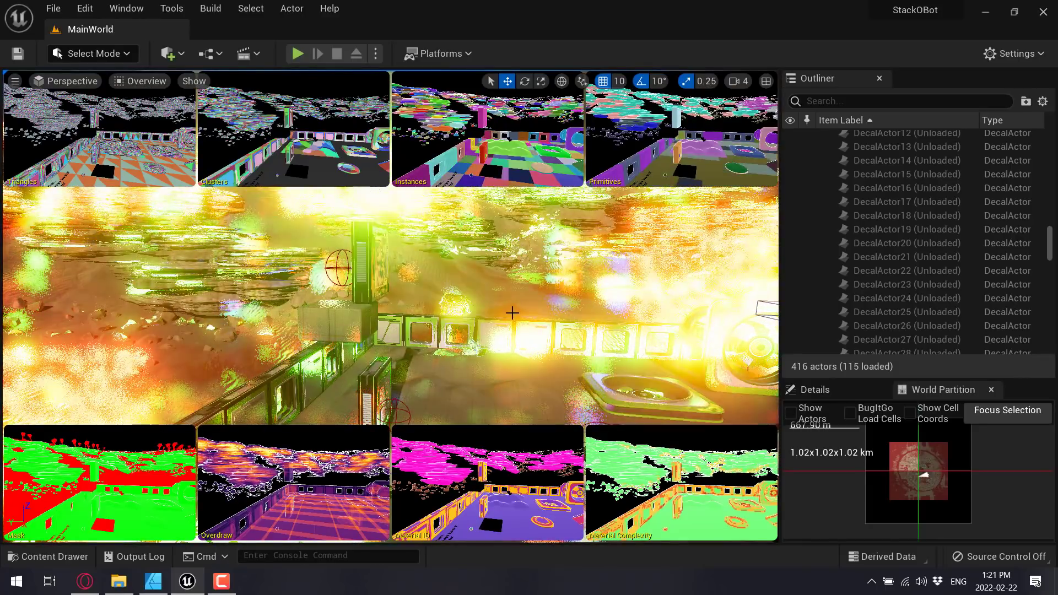
# Step: Fly toward the tree-lined ridge and turn right across the rocks to inspect the Nanite tiles
pyautogui.moveTo(513, 312)
pyautogui.mouseDown(button='right')
pyautogui.moveTo(466, 303)
pyautogui.moveTo(443, 284)
pyautogui.moveTo(408, 278)
pyautogui.moveTo(409, 293)
pyautogui.mouseUp(button='right')
pyautogui.press('w')
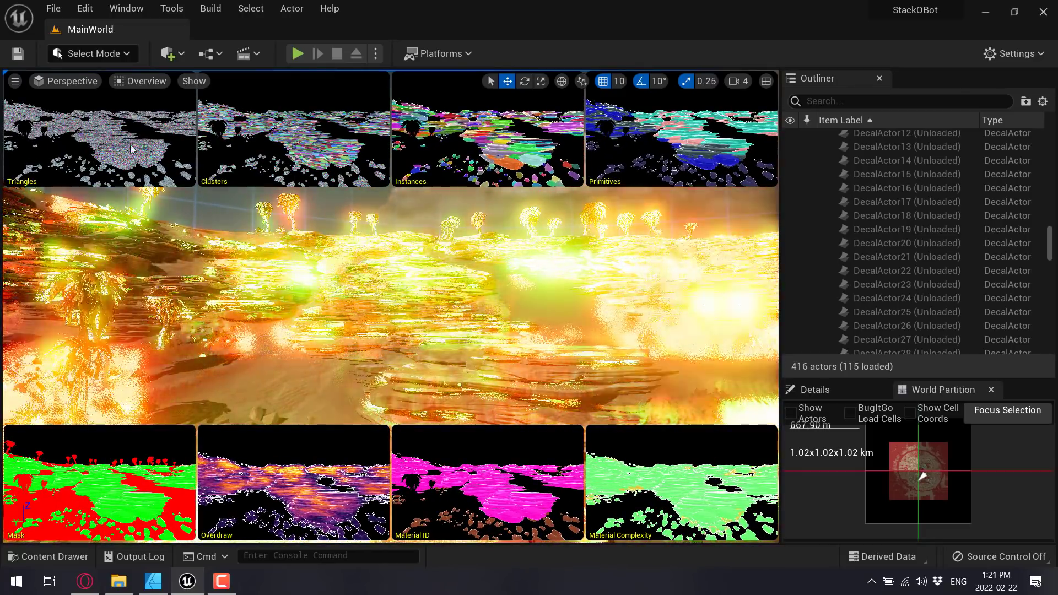
pyautogui.moveTo(450, 312); pyautogui.dragTo(551, 313, button='right')
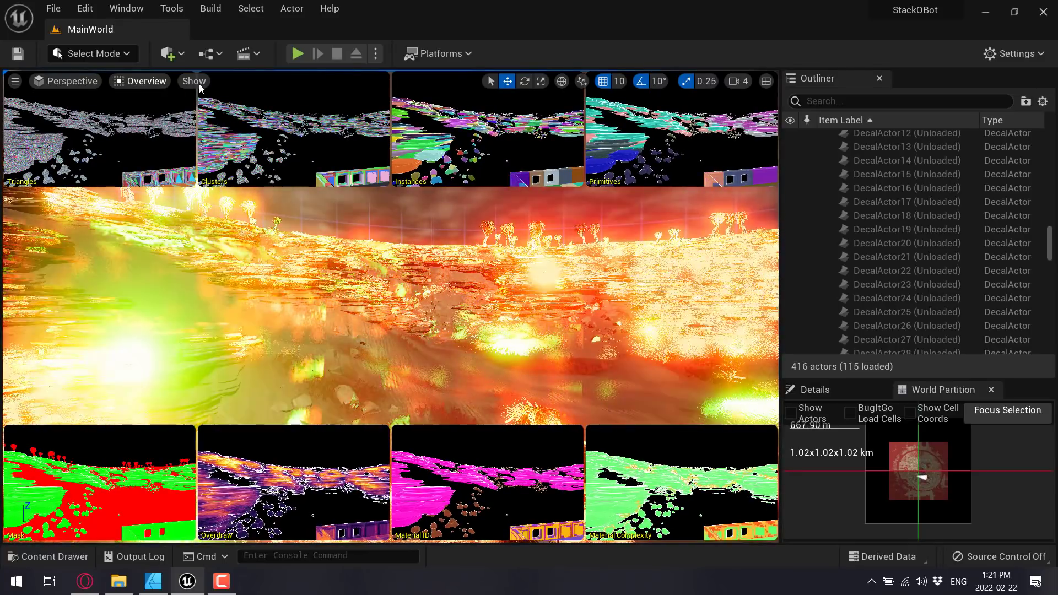
# Step: Uncheck Lumen Global Illumination under Show > Lighting Features to remove the orange glare
pyautogui.click(198, 83)
pyautogui.moveTo(254, 406)
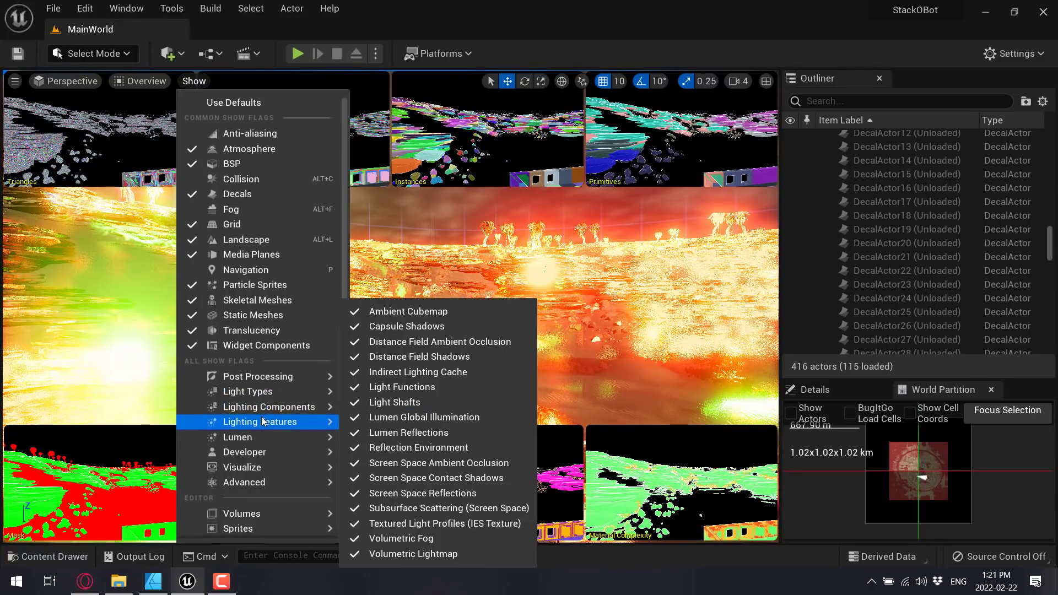
pyautogui.moveTo(321, 427)
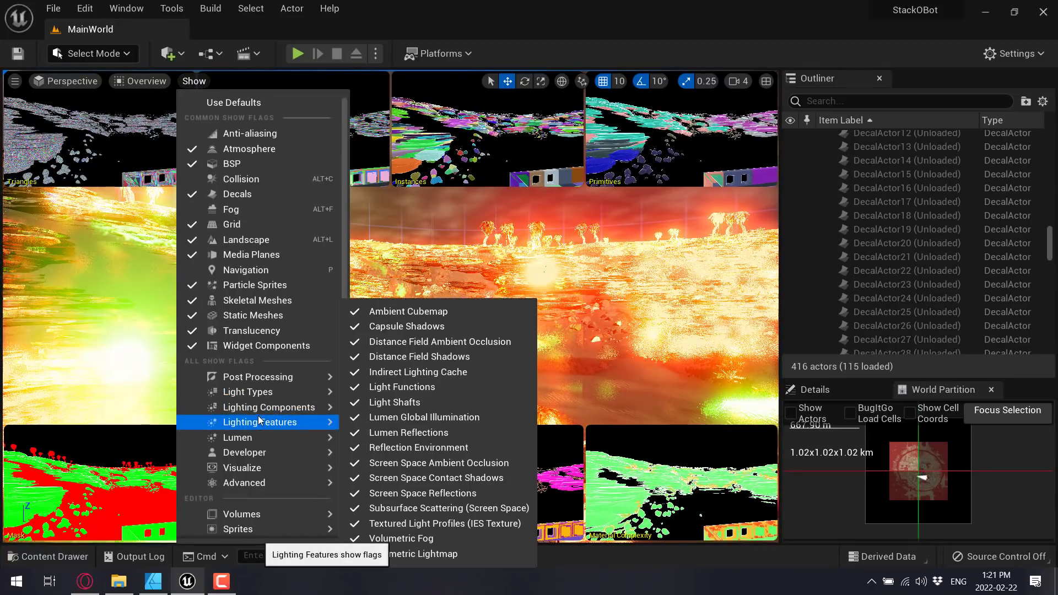
pyautogui.click(425, 418)
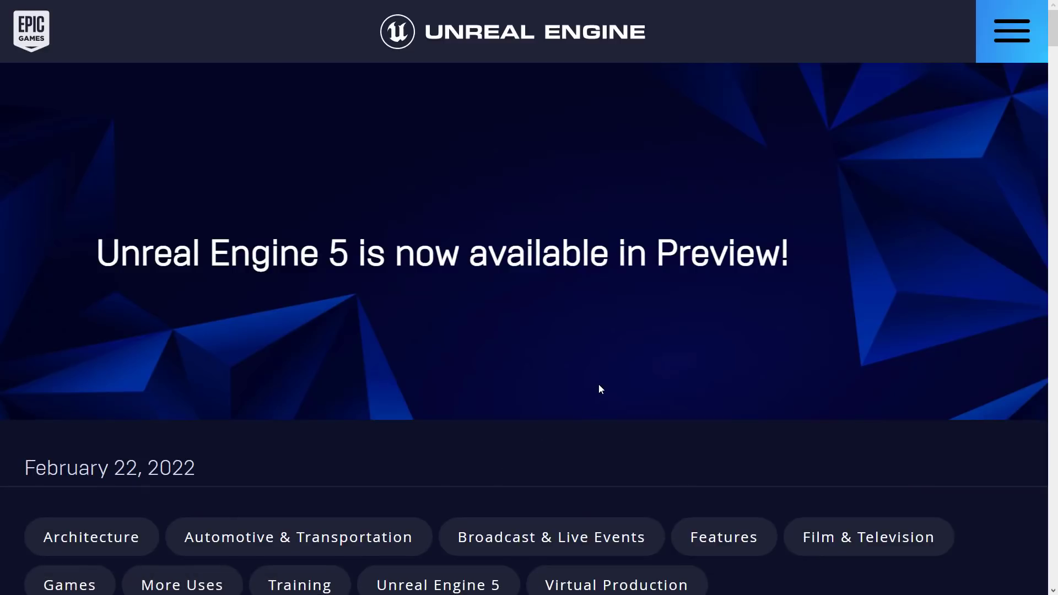
# Step: Scroll the announcement past Nanite to Lumen's hardware ray tracing and Landscape support improvements
pyautogui.scroll(-10, 600, 389)
pyautogui.scroll(-7, 600, 388)
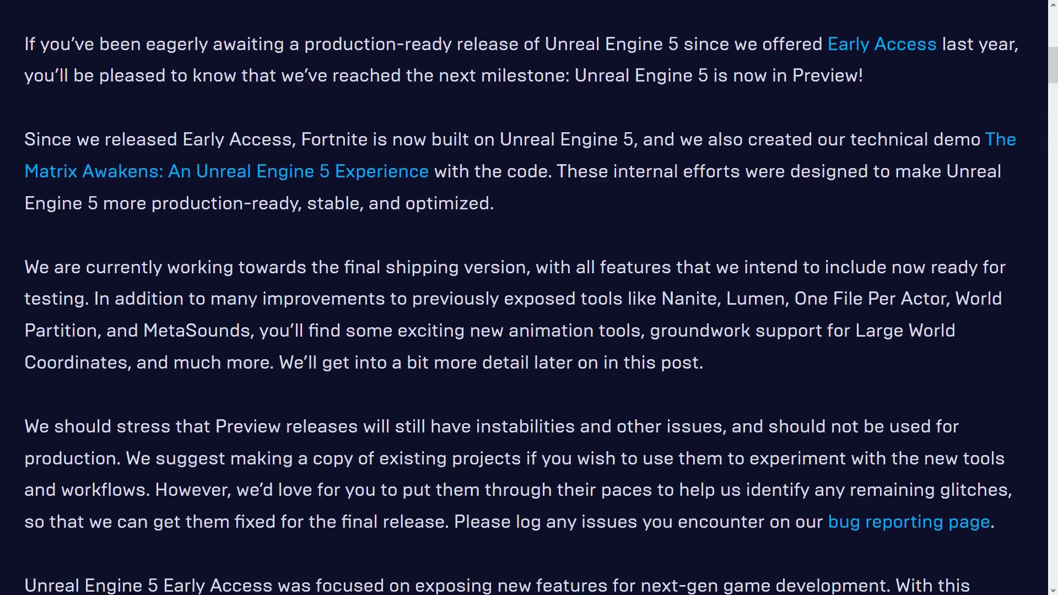
pyautogui.scroll(-13, 598, 383)
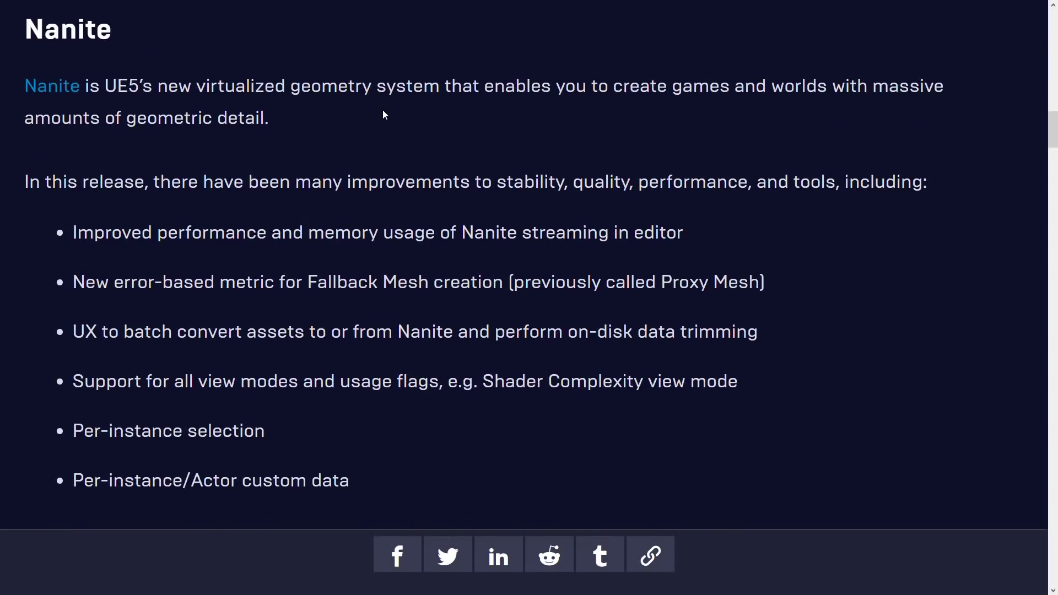
pyautogui.scroll(-1, 384, 113)
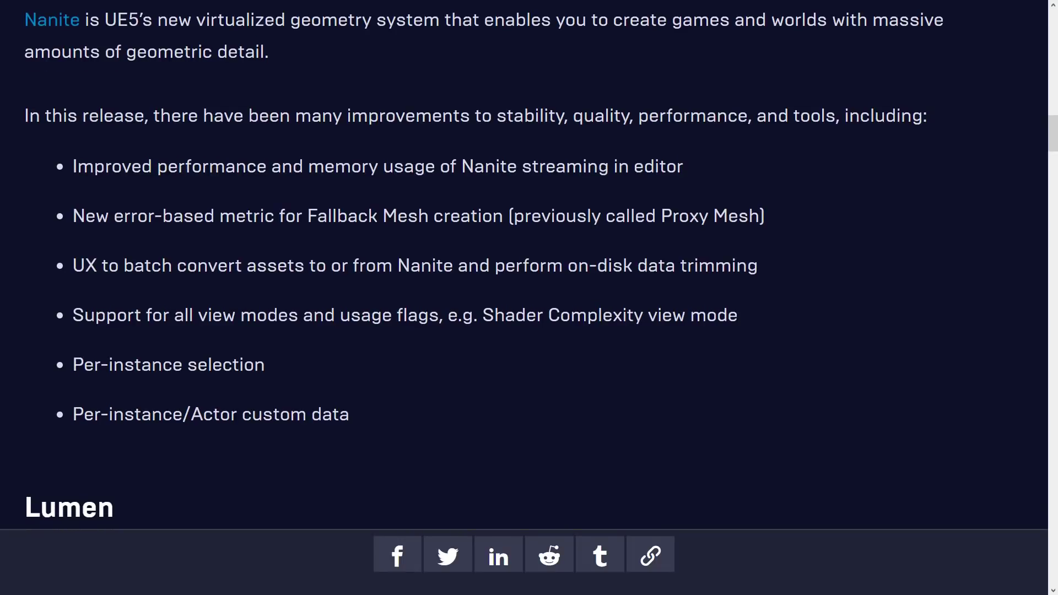
pyautogui.scroll(-1, 389, 132)
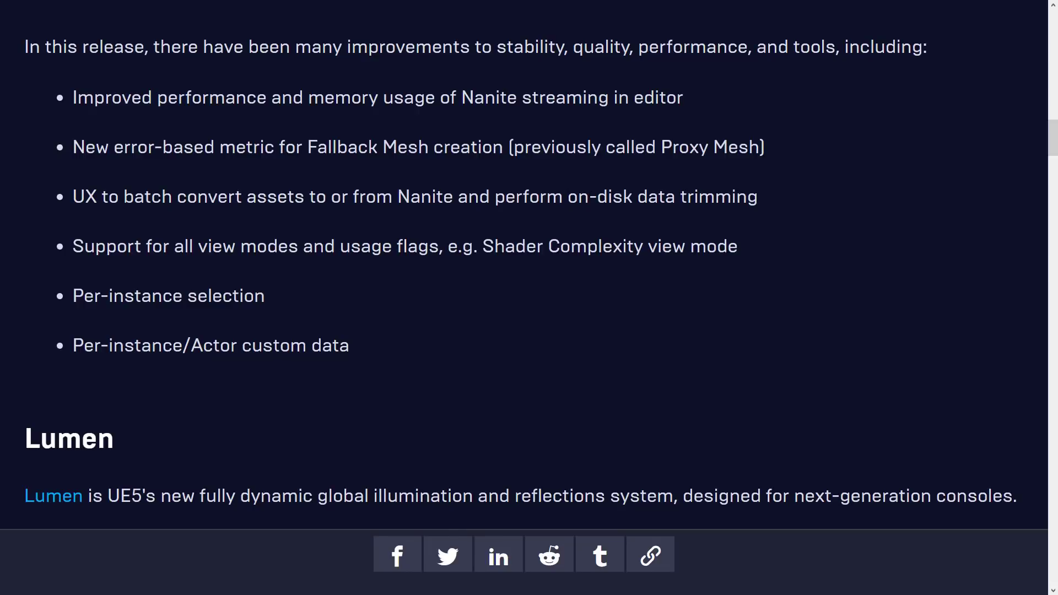
pyautogui.scroll(-1, 165, 164)
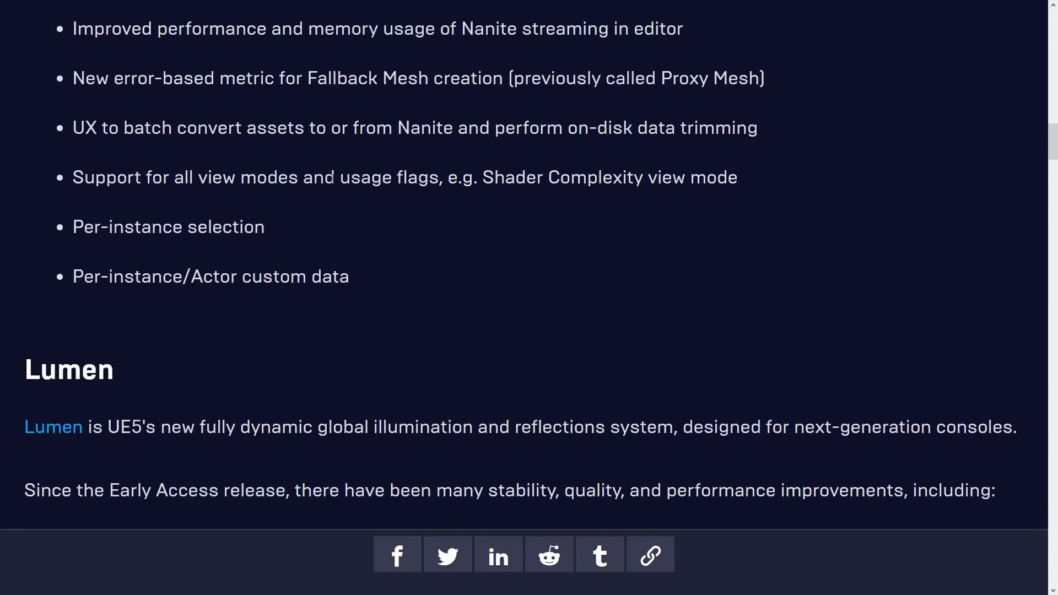
pyautogui.scroll(-1, 182, 208)
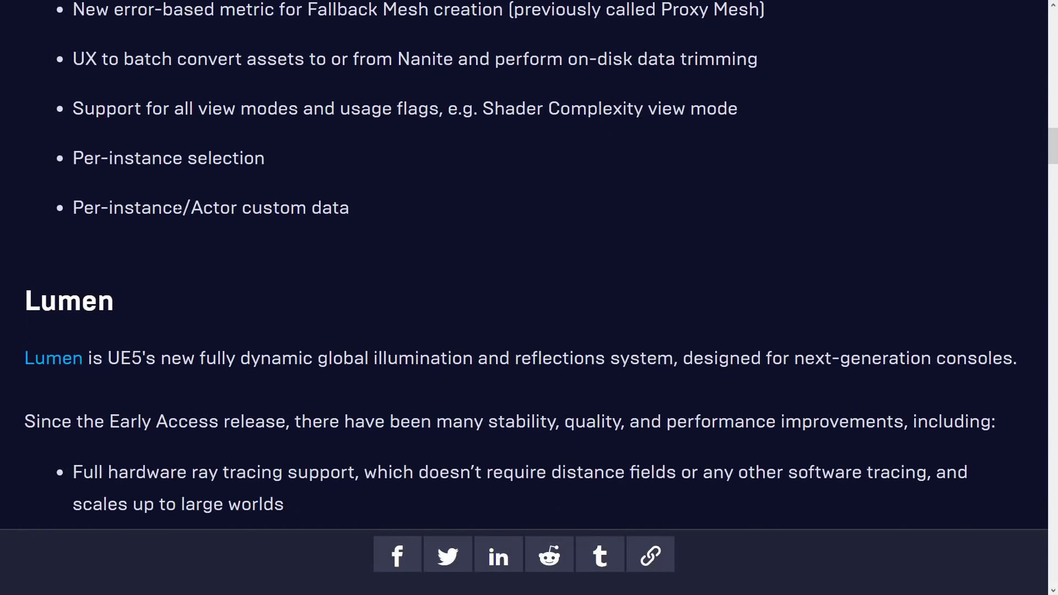
pyautogui.scroll(-3, 453, 201)
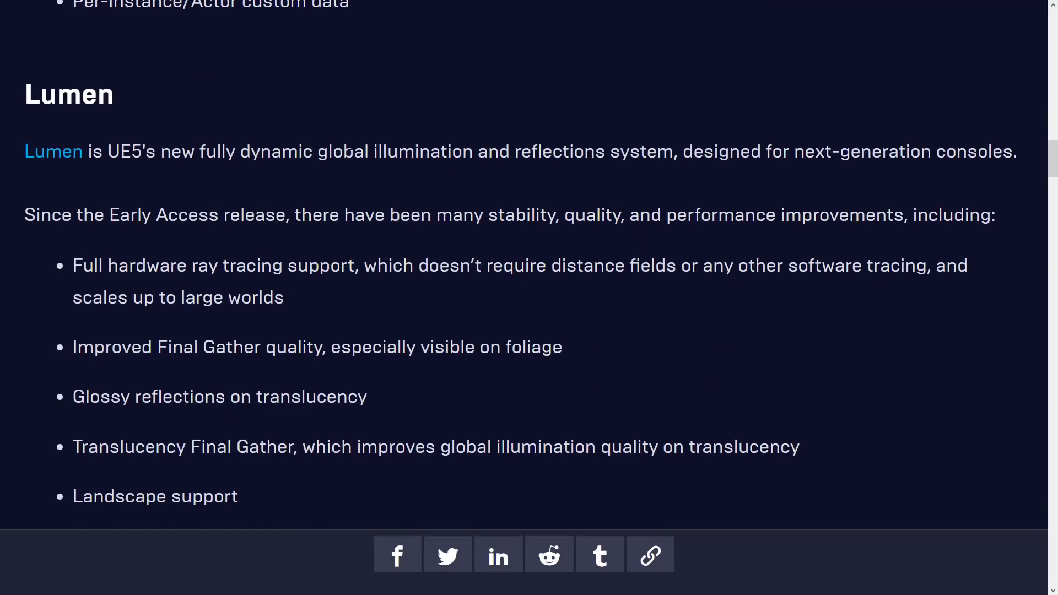
pyautogui.scroll(-2, 348, 152)
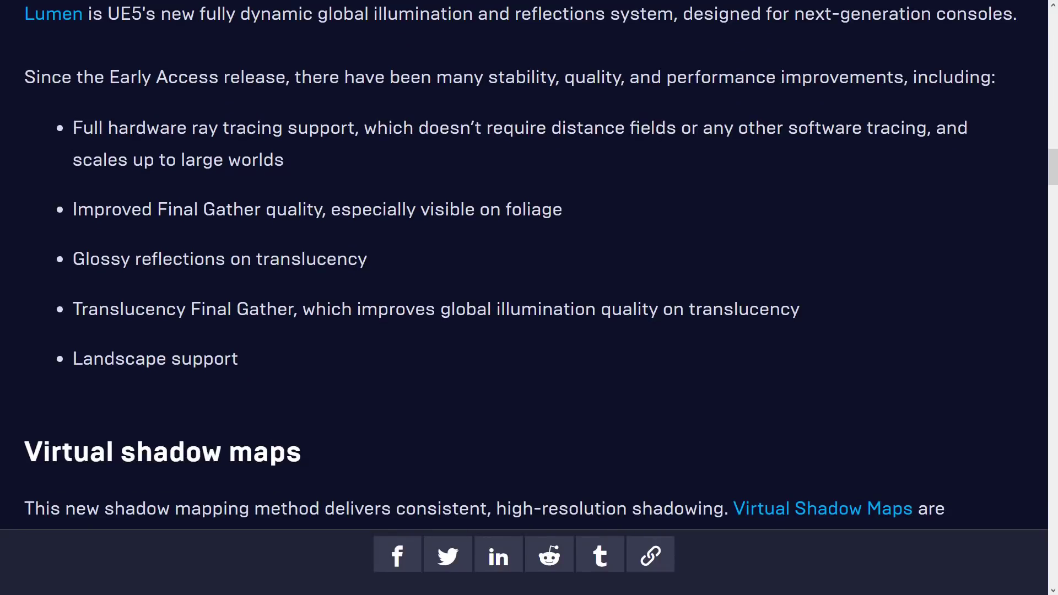
# Step: Scroll past the Virtual shadow maps enhancements to the Path Tracer's hair and eye shader support
pyautogui.scroll(-1, 285, 174)
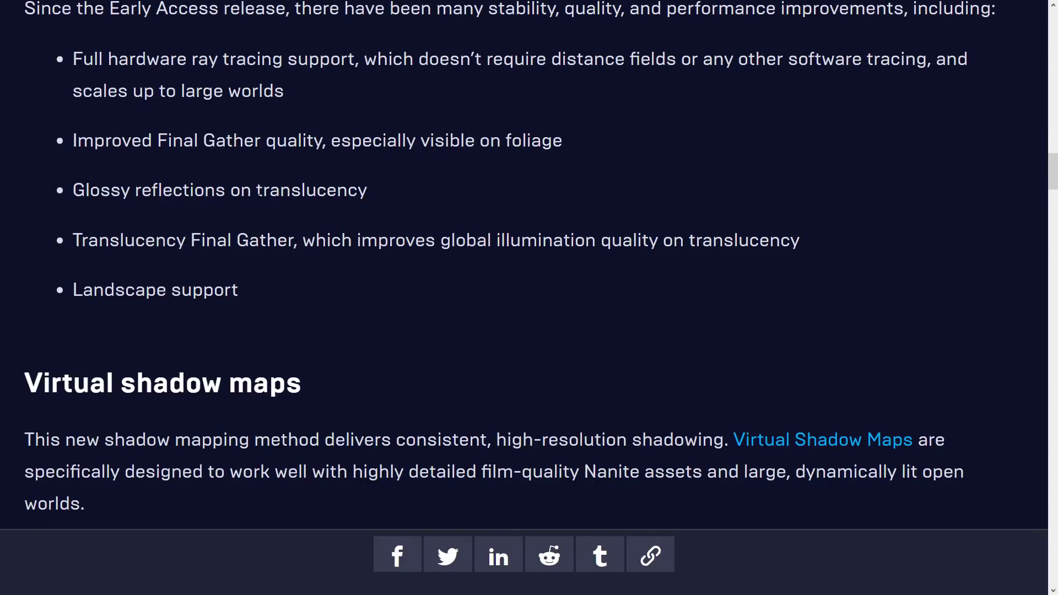
pyautogui.scroll(-1, 113, 172)
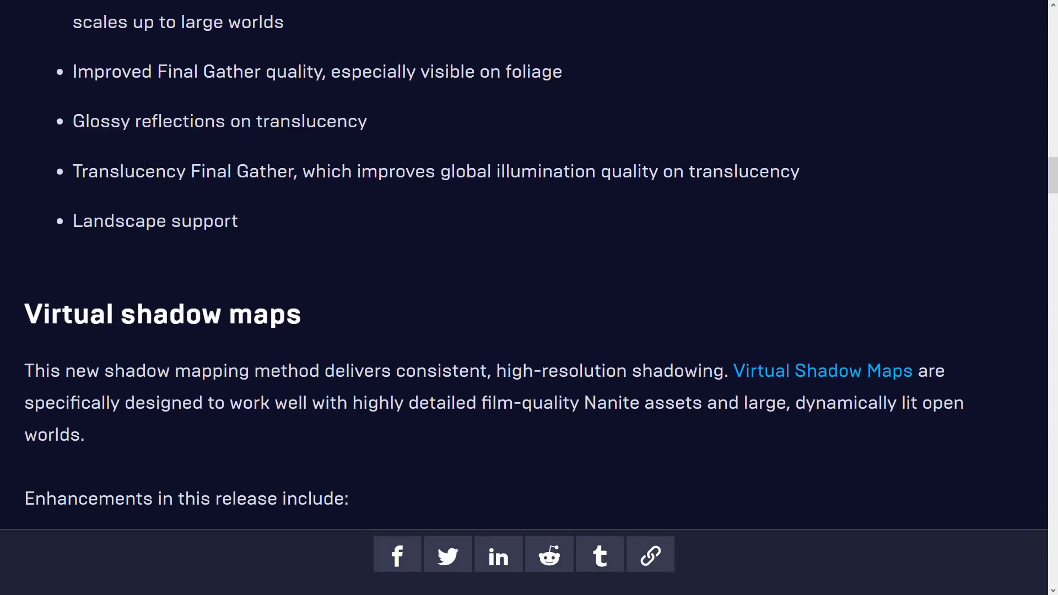
pyautogui.scroll(-2, 173, 221)
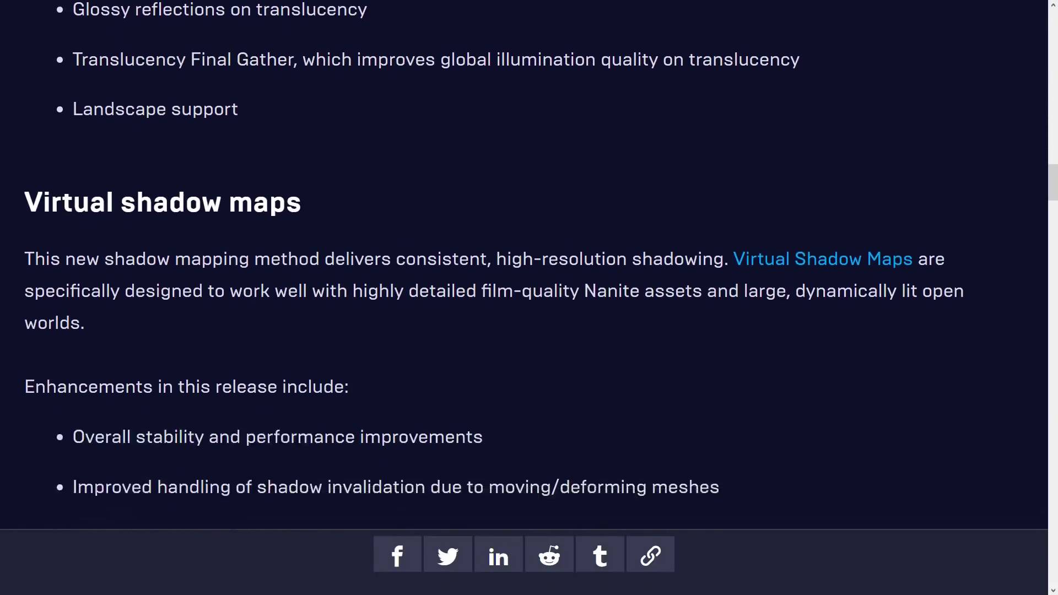
pyautogui.scroll(4, 345, 145)
pyautogui.scroll(-5, 325, 201)
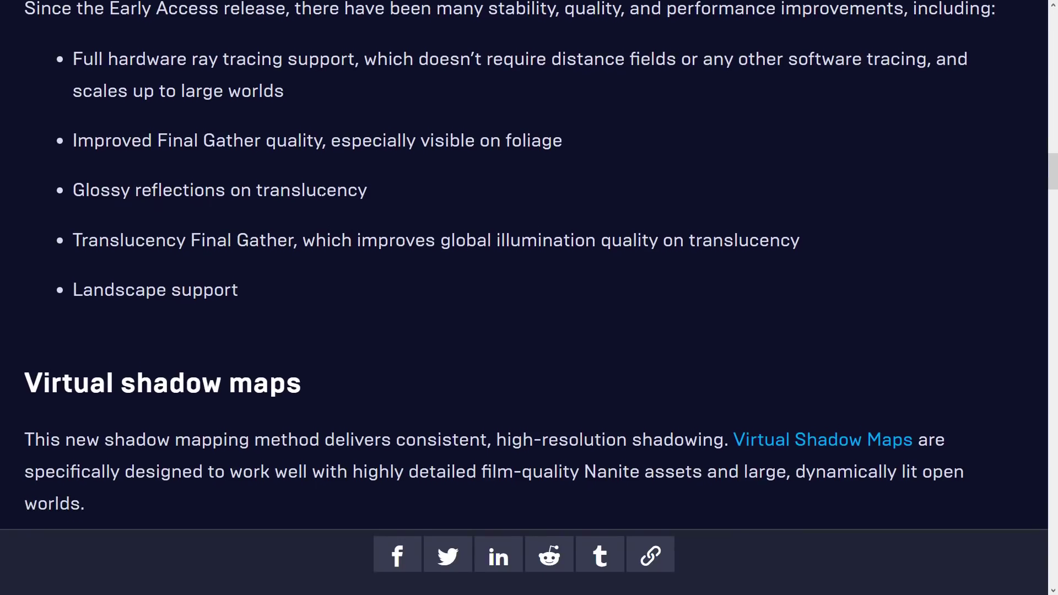
pyautogui.scroll(-3, 260, 153)
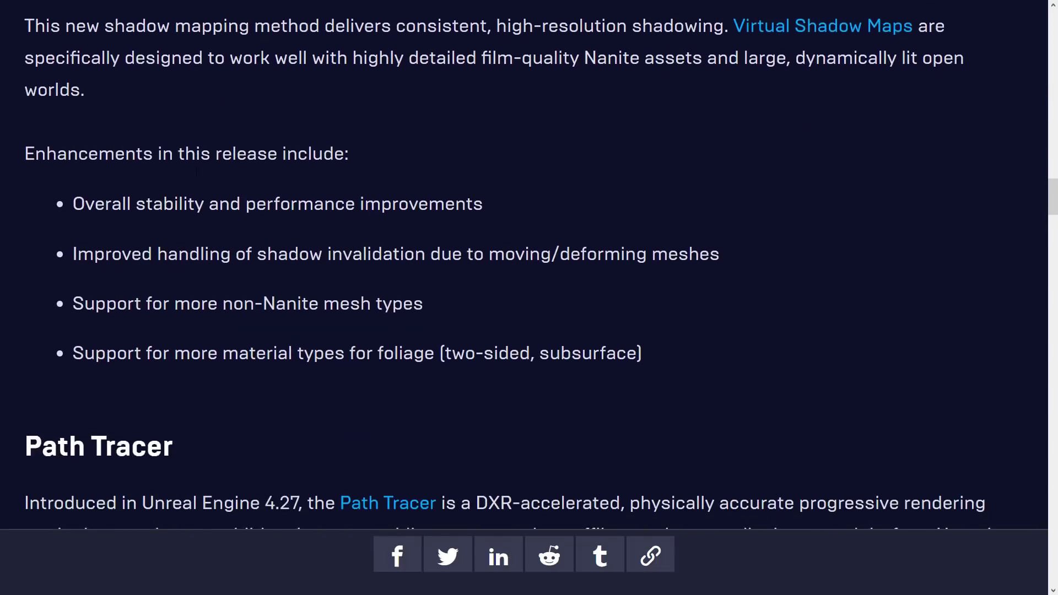
pyautogui.scroll(-1, 230, 139)
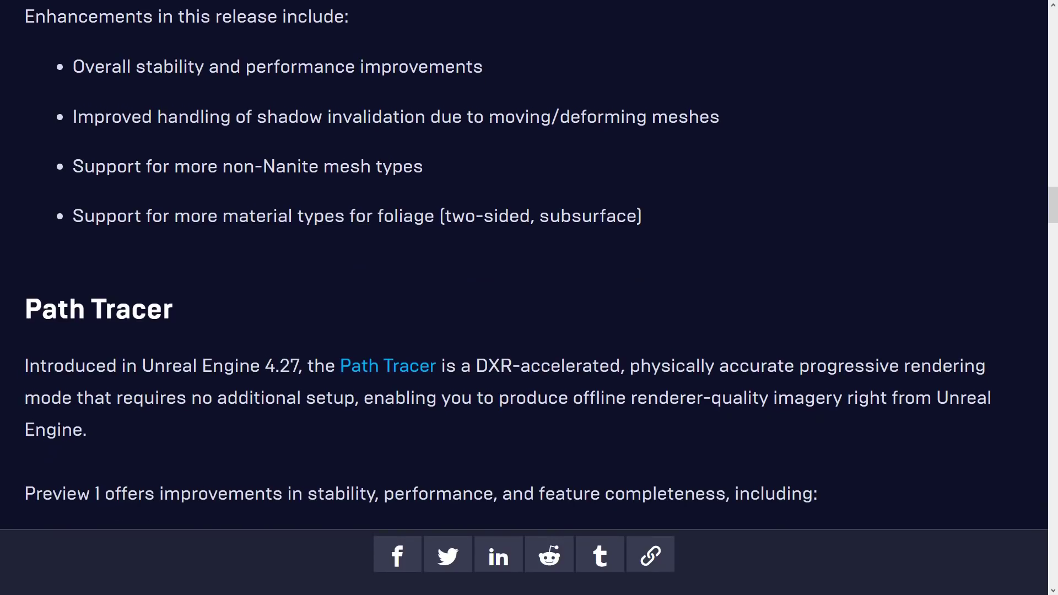
pyautogui.scroll(-1, 552, 136)
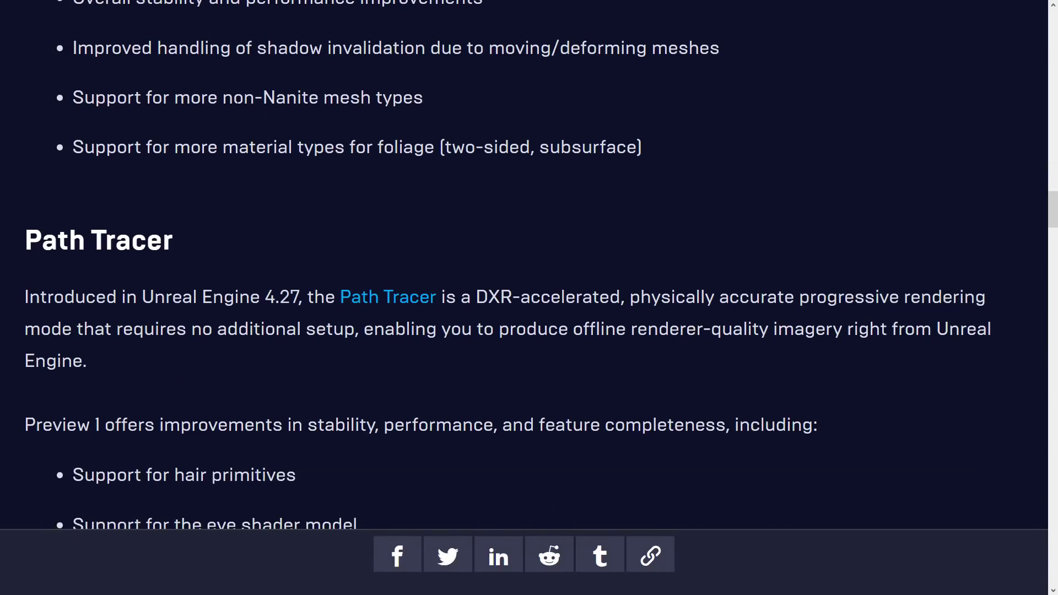
pyautogui.scroll(-1, 362, 98)
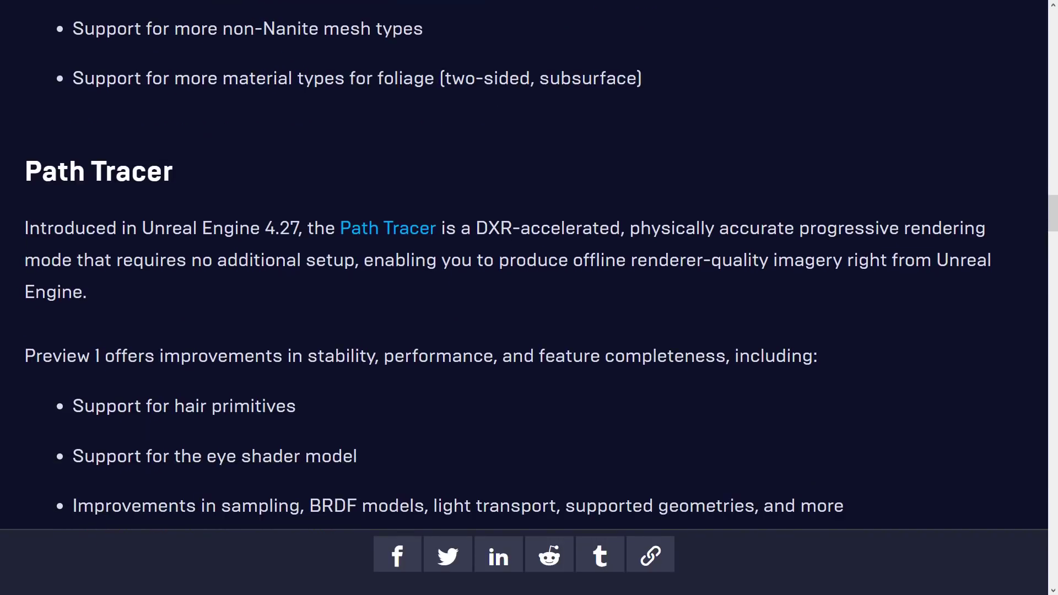